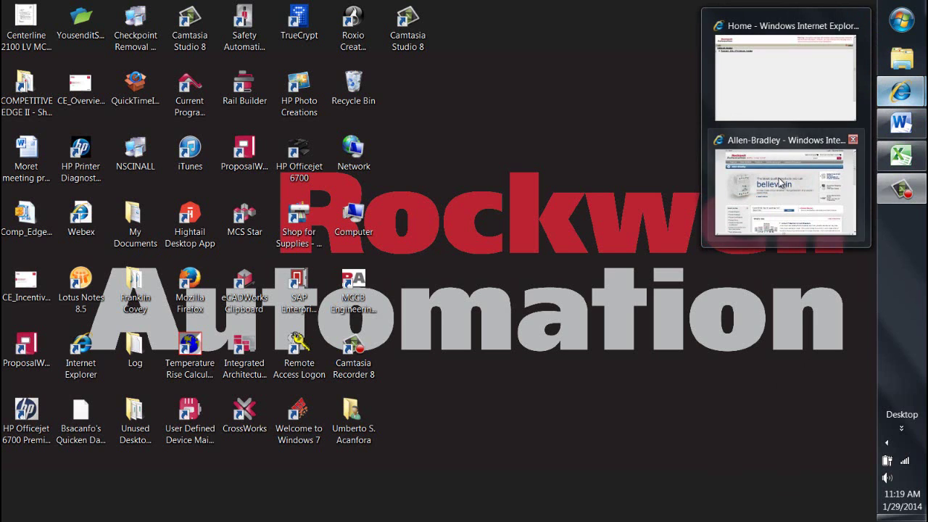
Step: Browse the Allen-Bradley product directory to the 140G Molded Case Circuit Breakers page
left_click(780, 183)
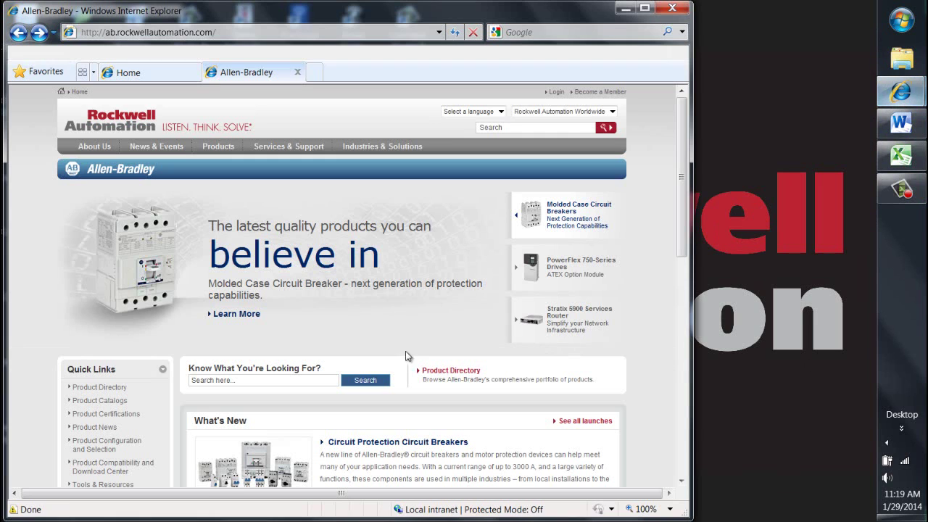
left_click(95, 388)
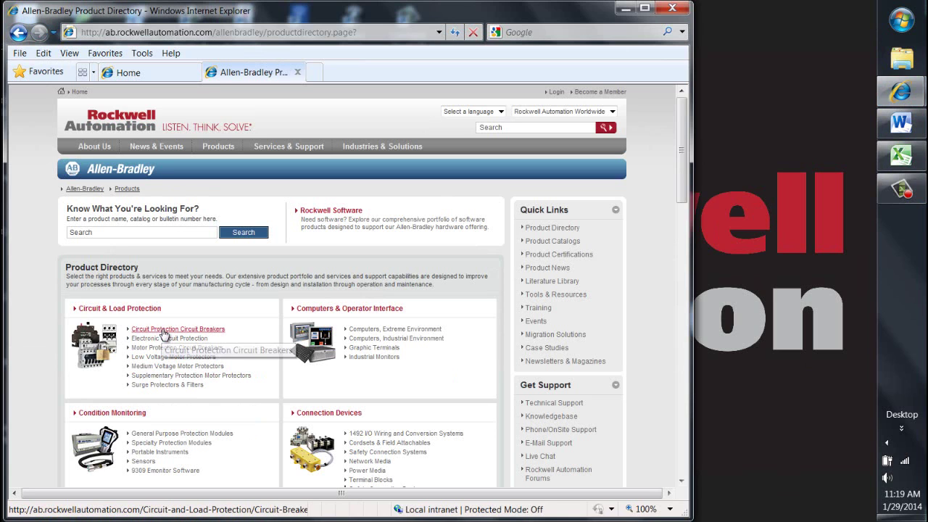
left_click(163, 332)
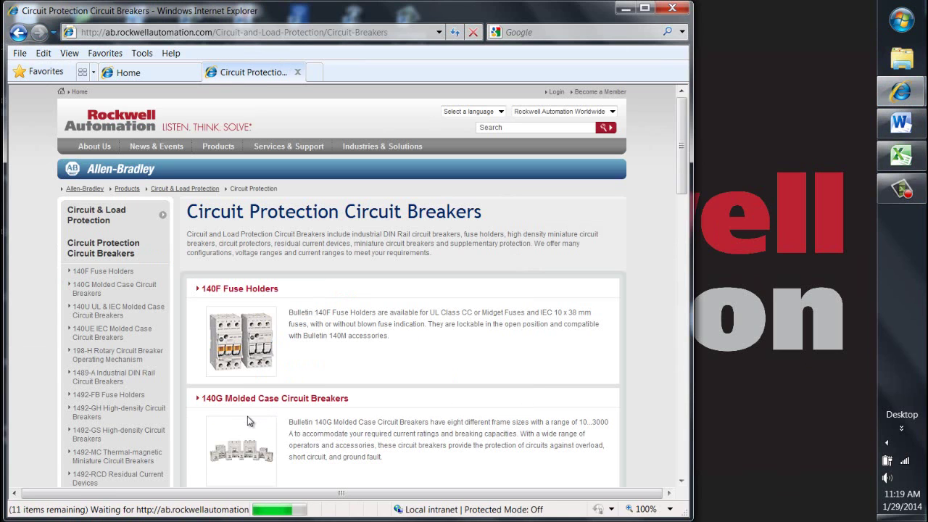
scroll(247, 417, "down", 3)
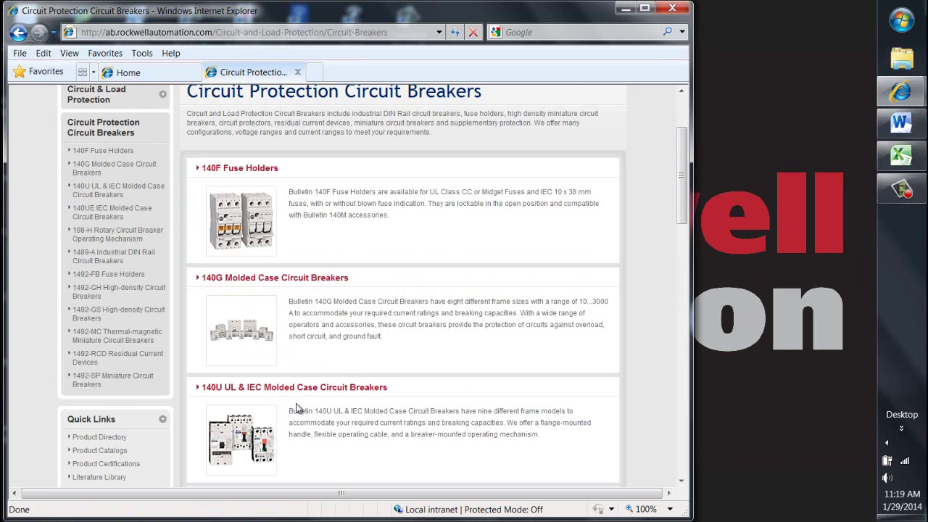
left_click(244, 281)
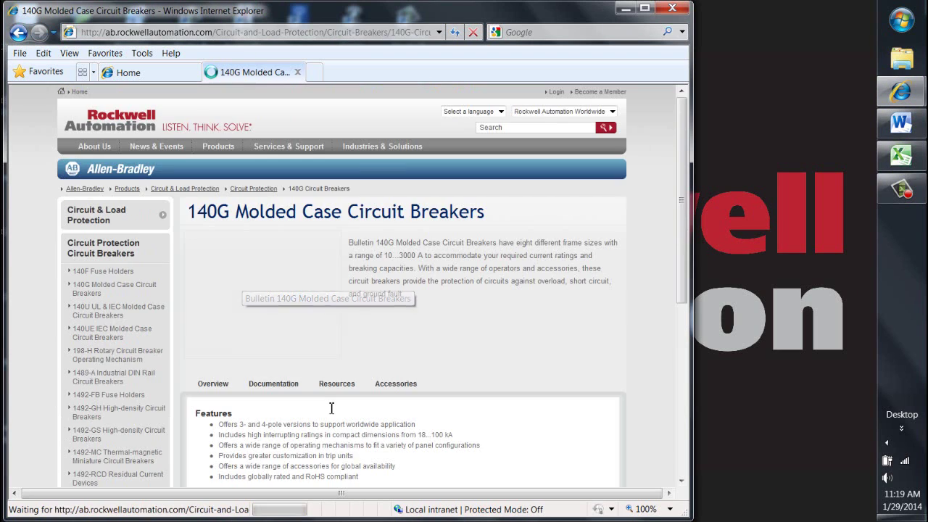
Step: Follow the Engineering Assistant Tool link on the 140G Resources tab to the sign-in page
scroll(567, 399, "down", 3)
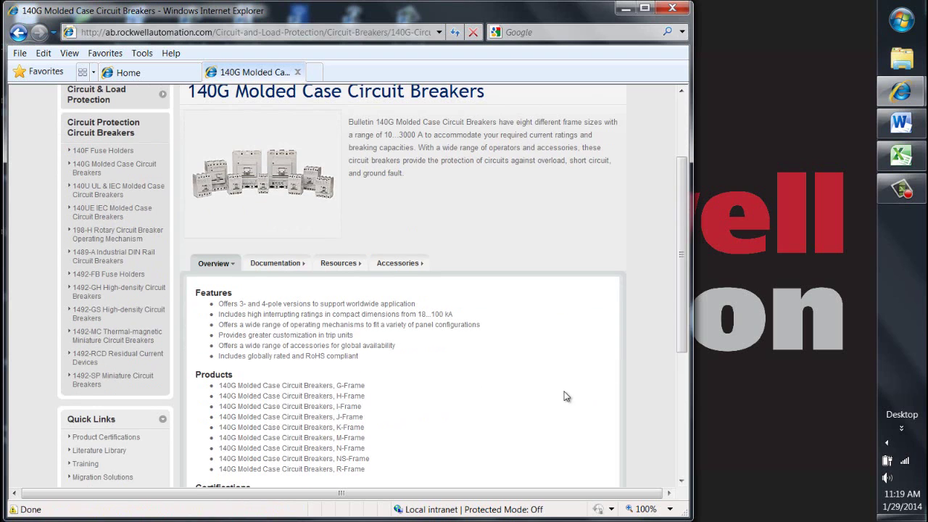
left_click(349, 266)
scroll(556, 385, "down", 2)
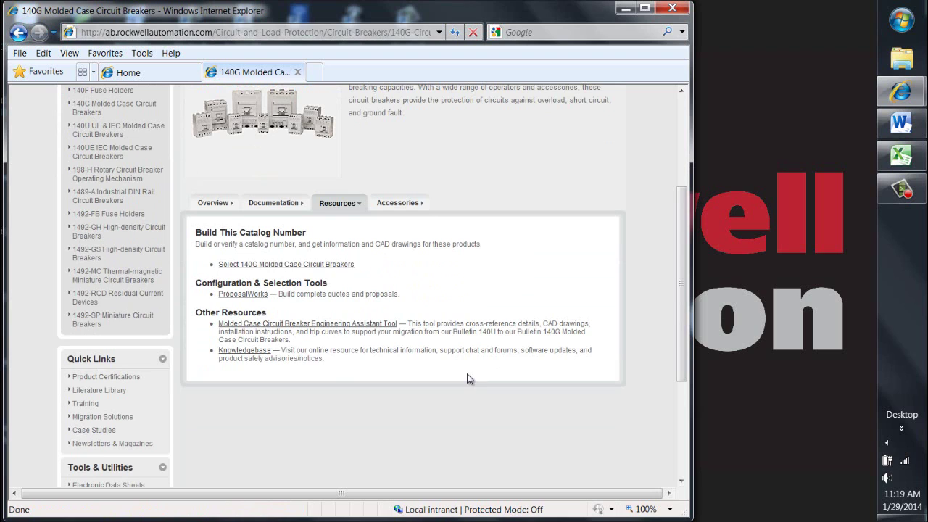
left_click(313, 330)
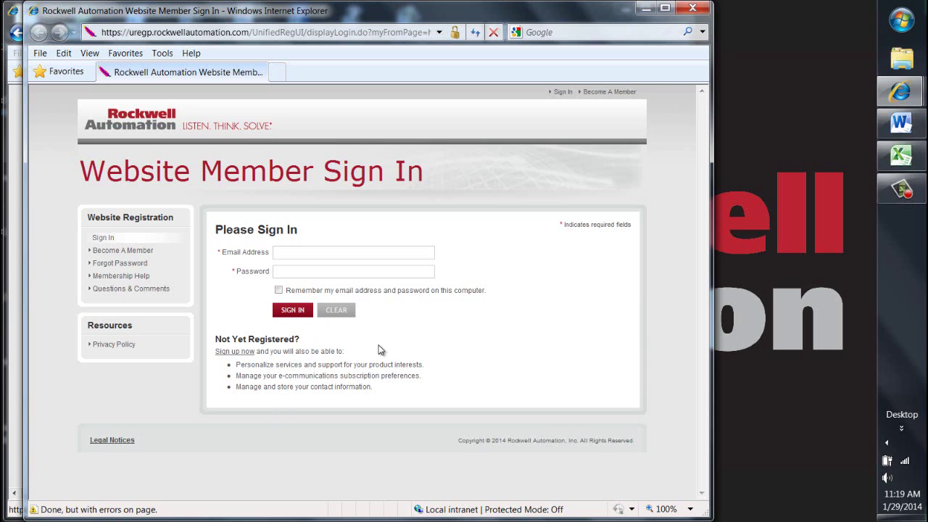
Step: Minimize the Rockwell sign-in window to get back to the 140G resources page
left_click(650, 10)
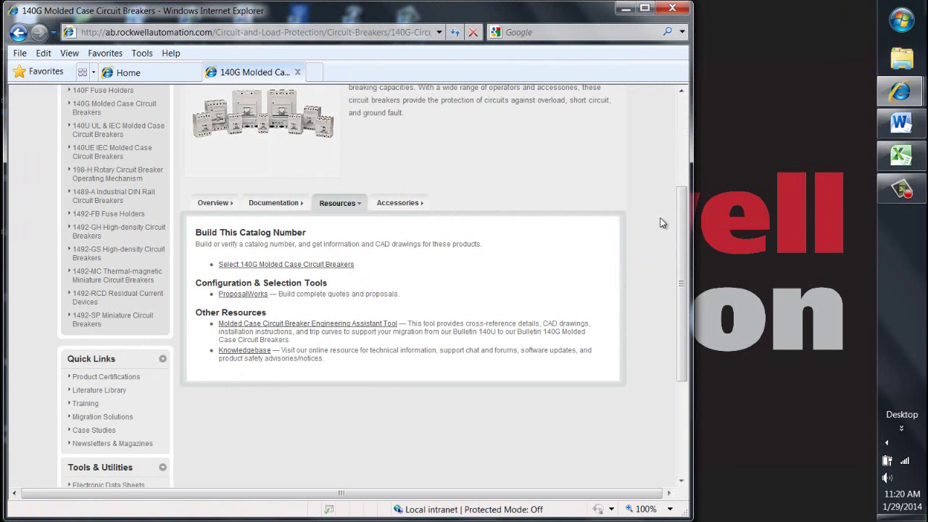
Step: Minimize the browser and expand the Rockwell Automation folder under Start's All Programs
left_click(626, 10)
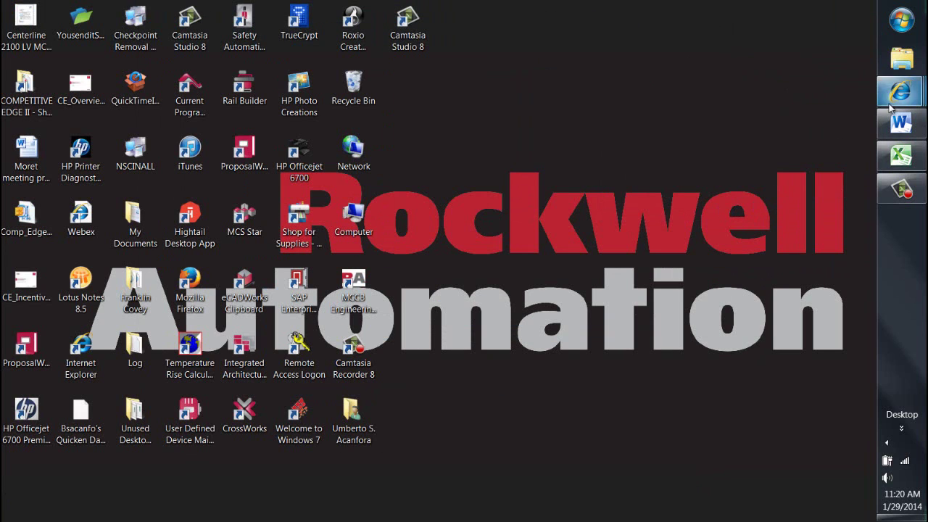
left_click(902, 19)
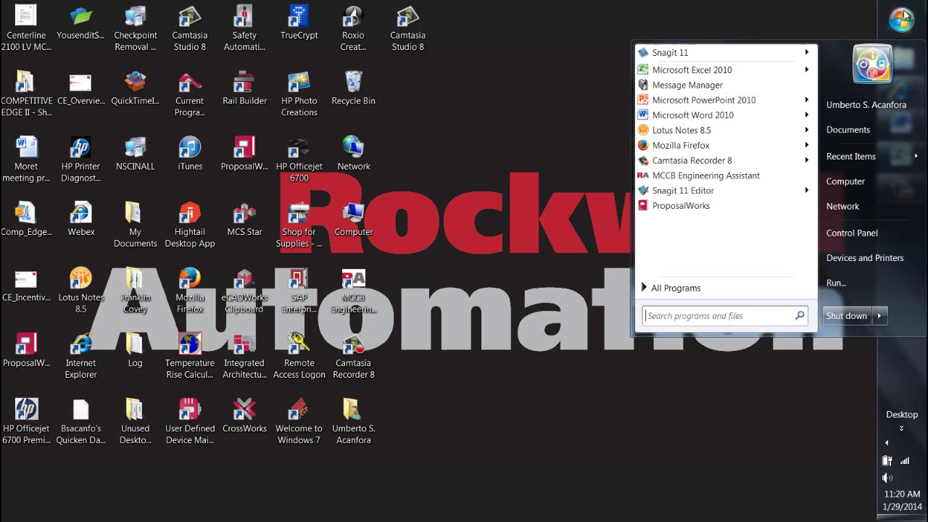
left_click(720, 294)
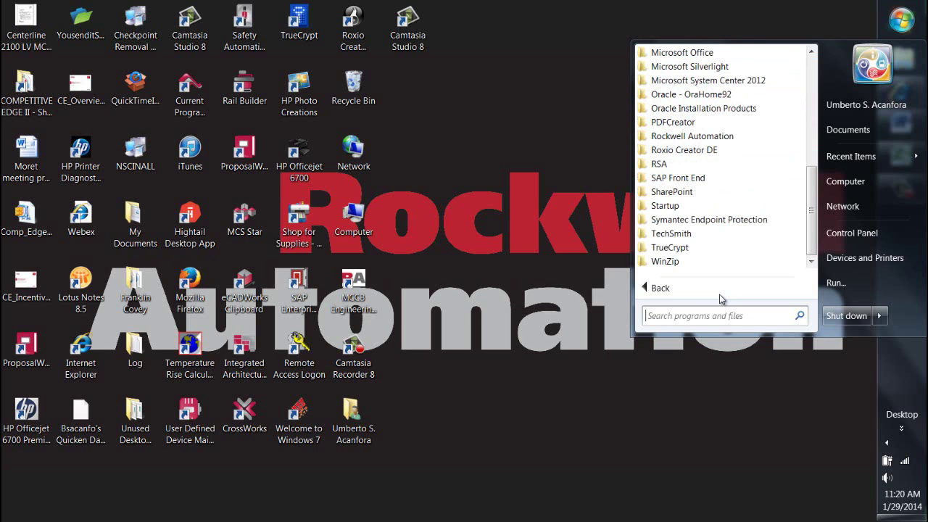
left_click_drag(814, 210, 814, 202)
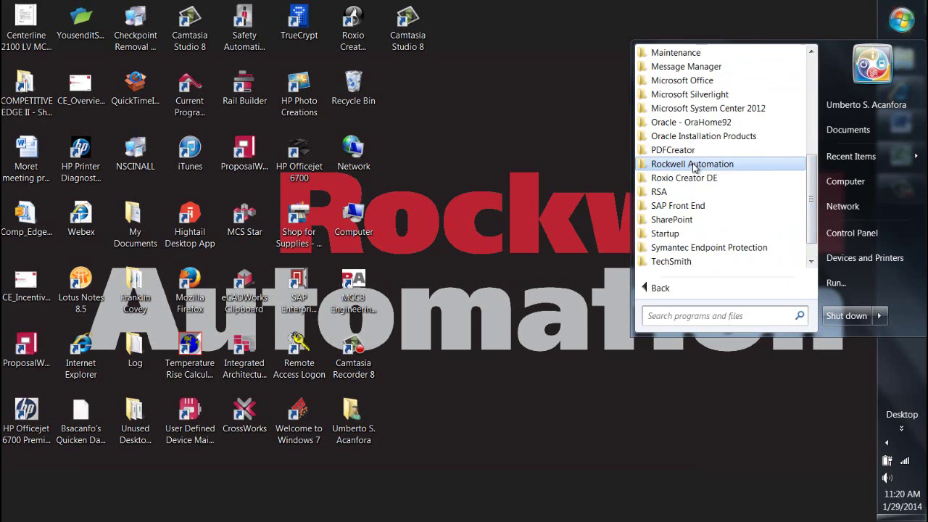
left_click(694, 163)
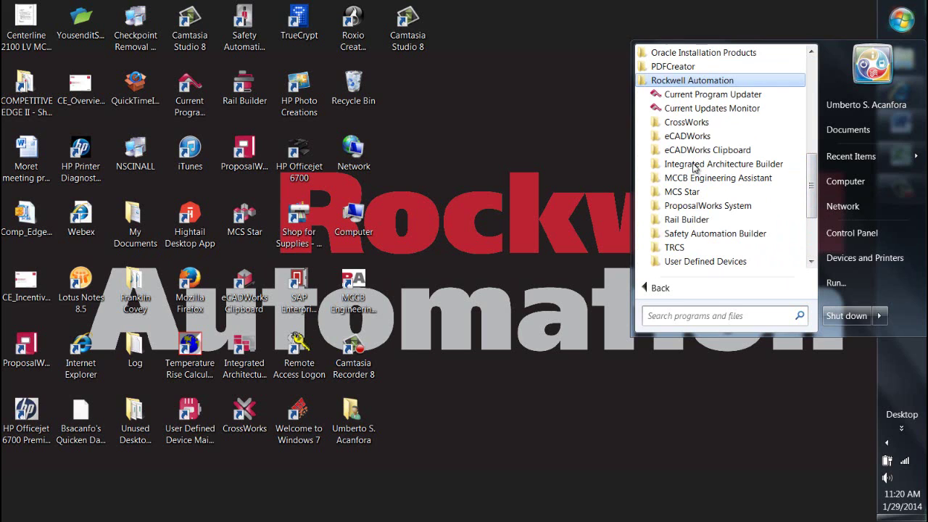
Step: Run Current Program Updater, confirm no Rockwell tool updates exist, and minimize it
left_click(700, 99)
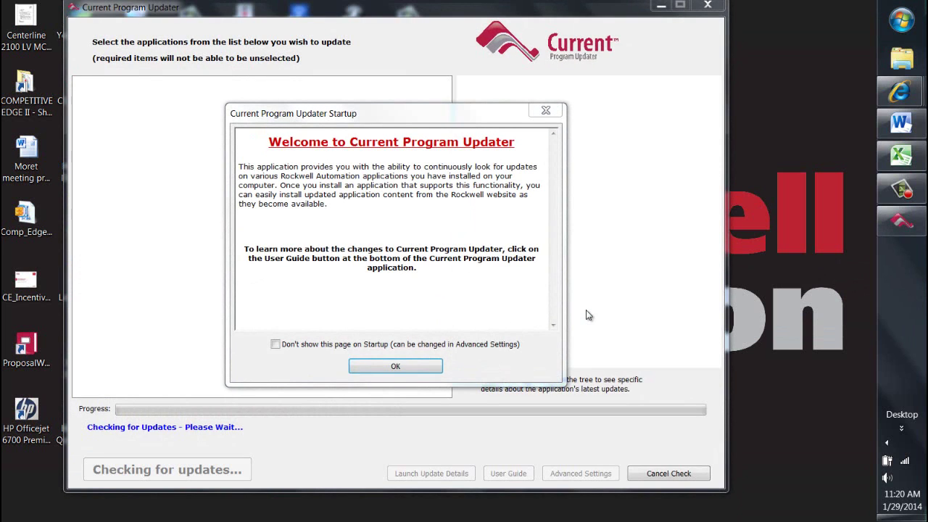
left_click(396, 366)
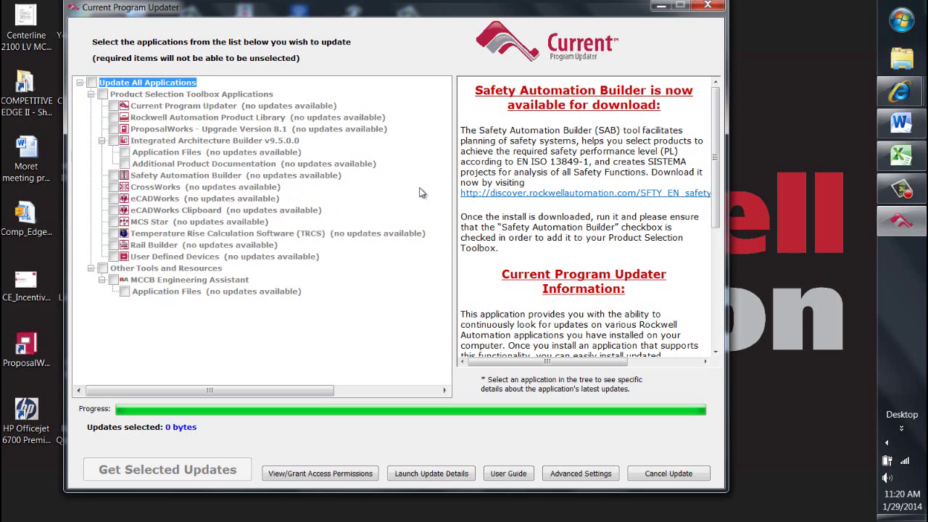
left_click(660, 7)
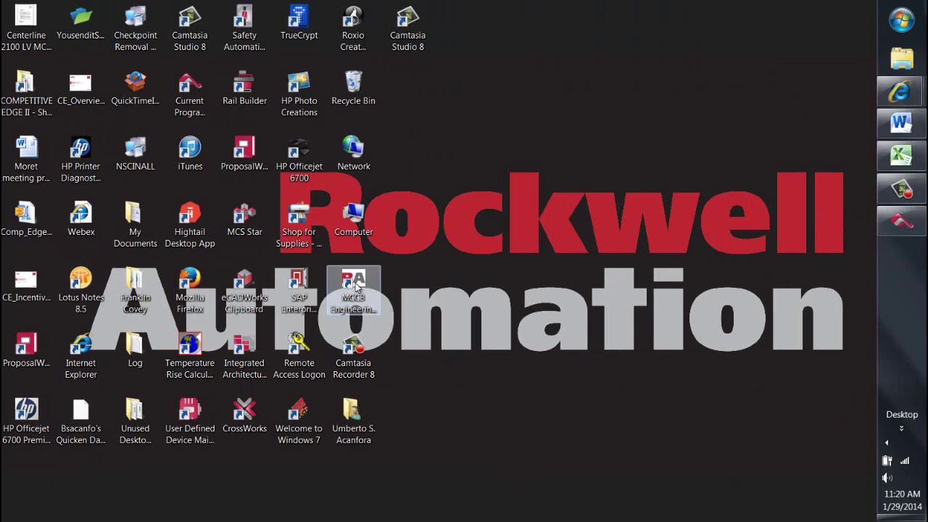
Step: Launch the Engineering Assistant, copy 140U-G1C2-C30 and 140U-H0C3-D10 from Excel, then minimize Excel
double_click(356, 287)
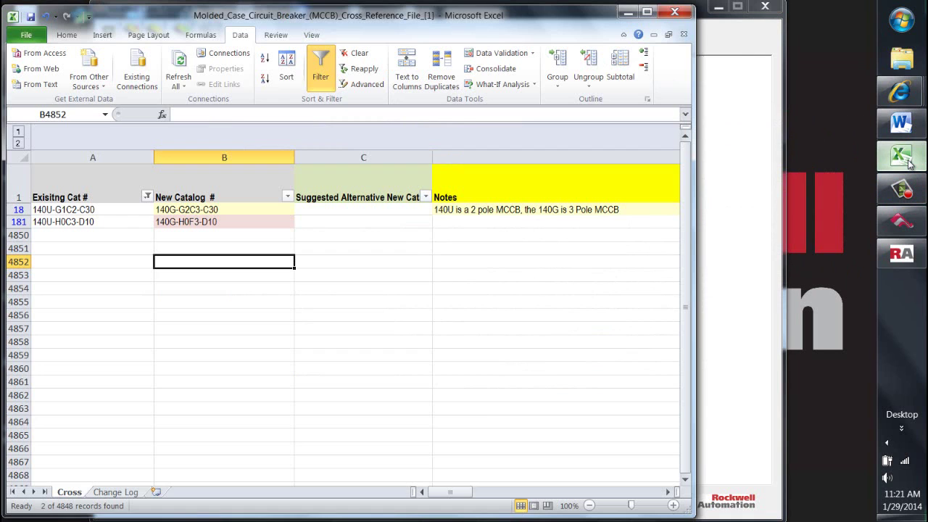
left_click(902, 155)
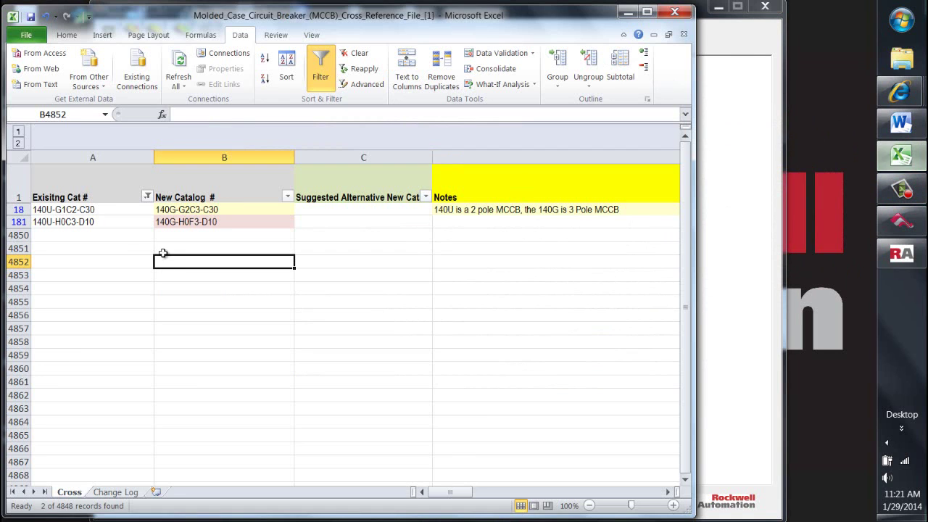
left_click_drag(126, 210, 128, 219)
key("ctrl+c")
right_click(131, 217)
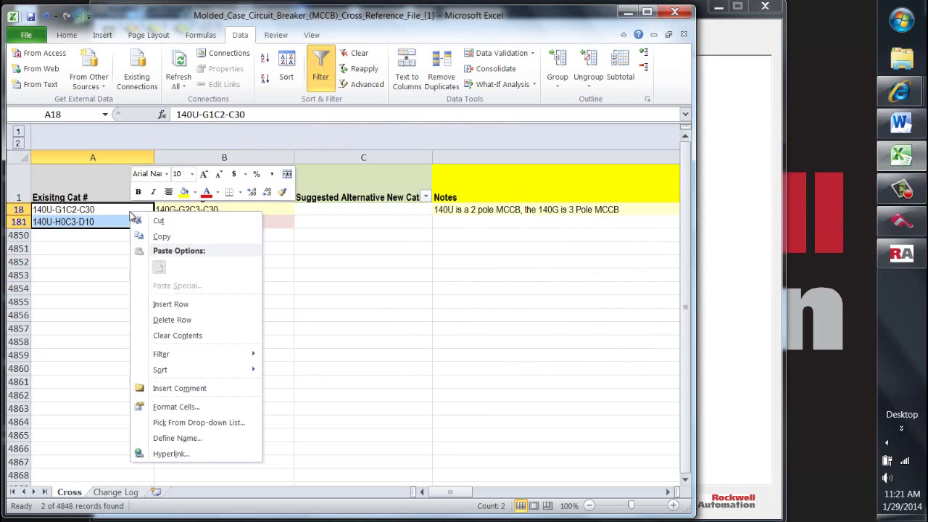
left_click(163, 235)
right_click(601, 41)
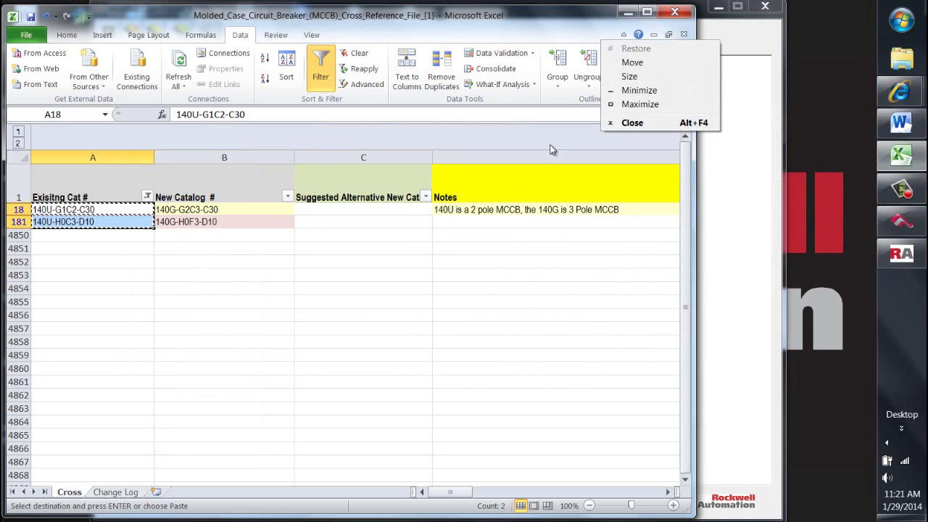
left_click(628, 12)
Step: Add the pasted 140U numbers, mapping to 140G-G2C3-C30/140G-H0F3-D10, and expand 140G-G accessories
right_click(228, 164)
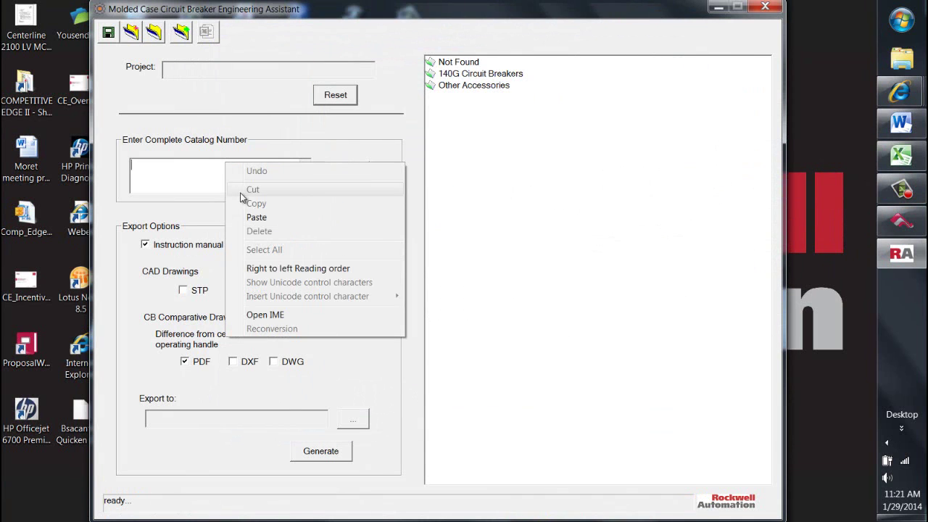
left_click(251, 216)
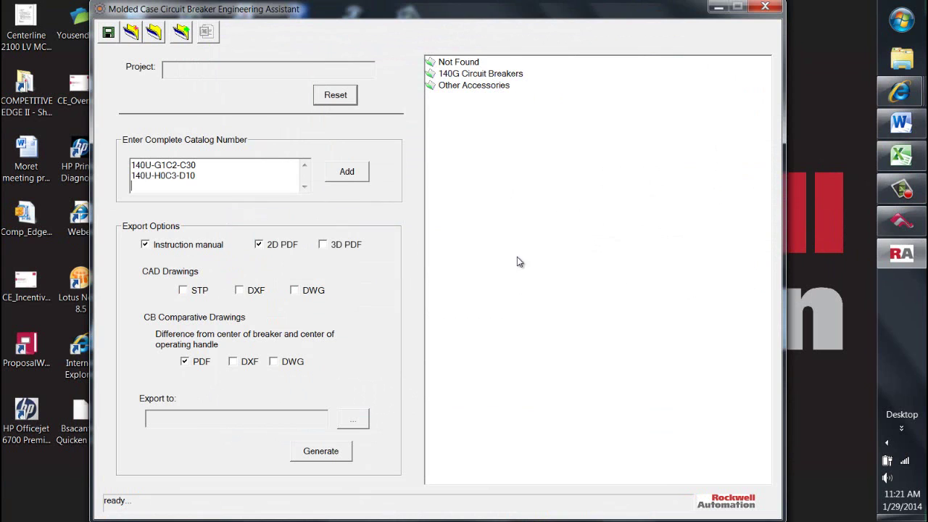
left_click(346, 172)
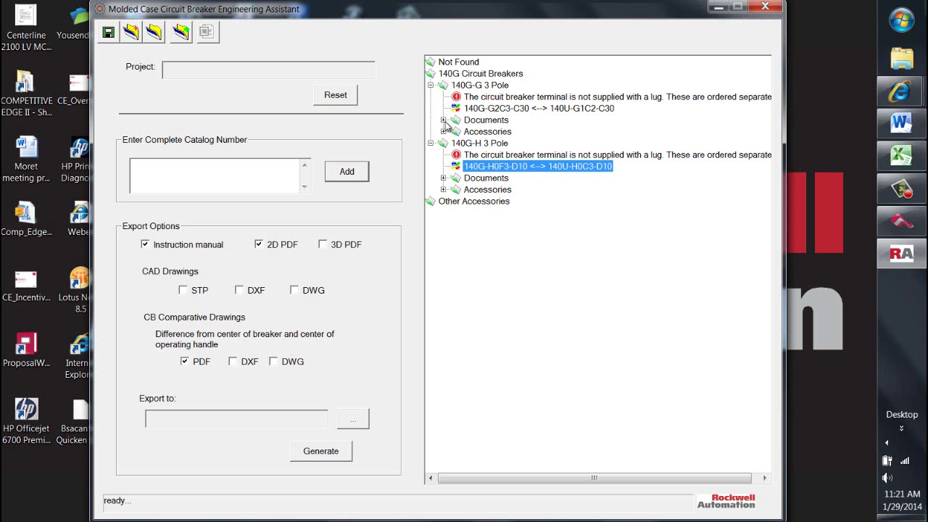
left_click(443, 132)
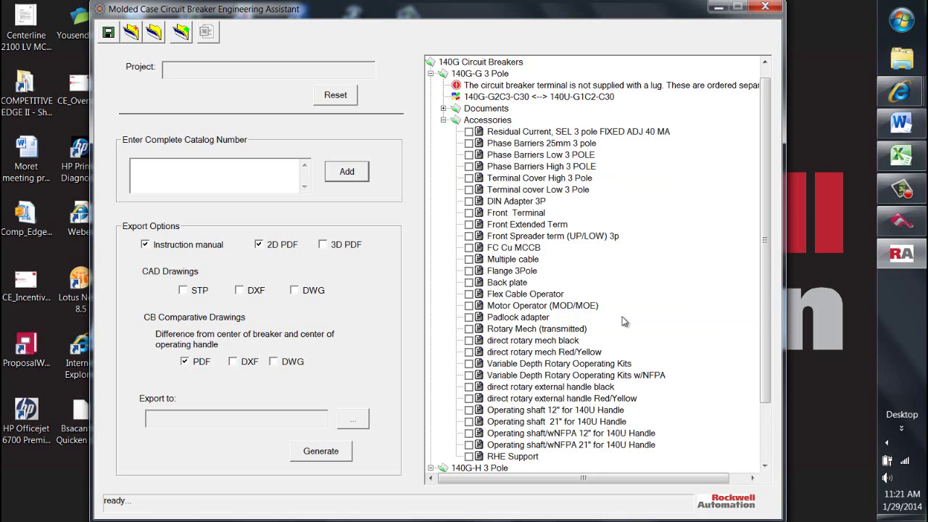
left_click(519, 213)
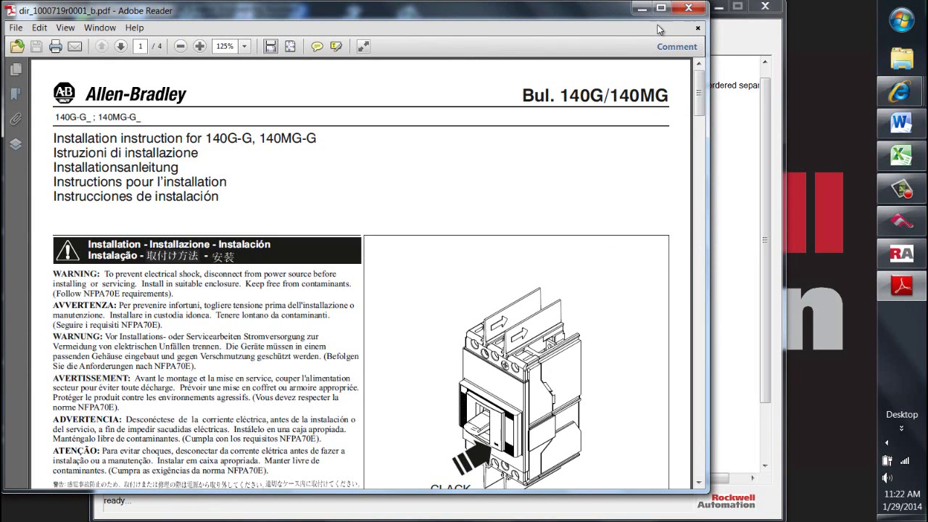
left_click(688, 9)
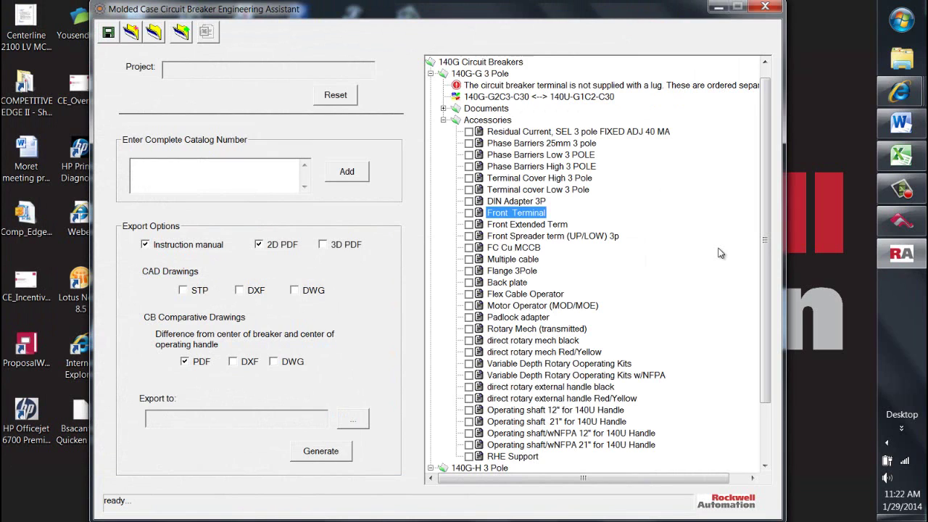
Step: Select Terminal Cover High 3 Pole and Flex Cable Operator, include DWG drawings, and generate
left_click(469, 178)
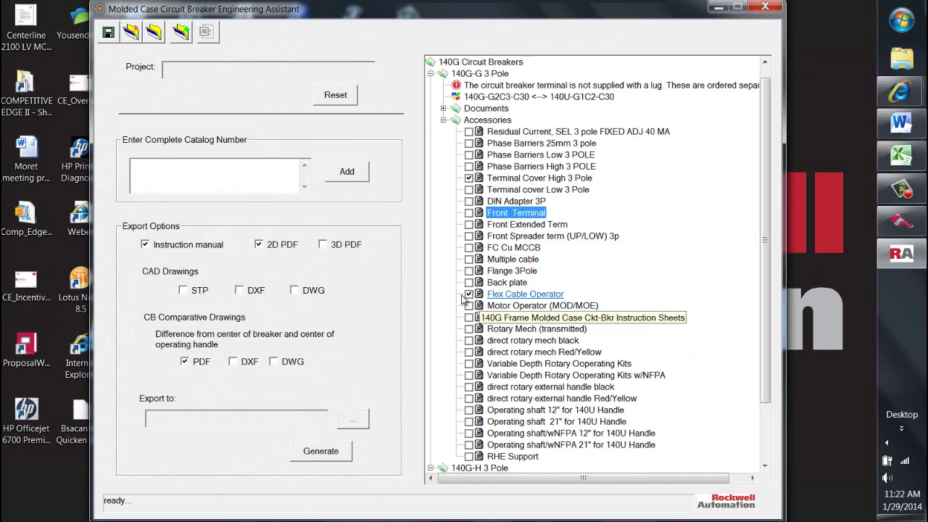
left_click(468, 294)
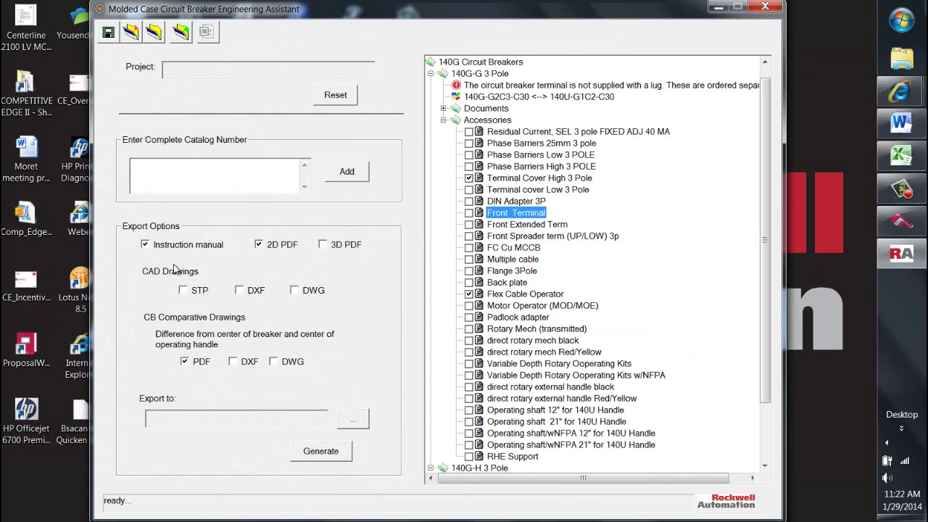
left_click(259, 246)
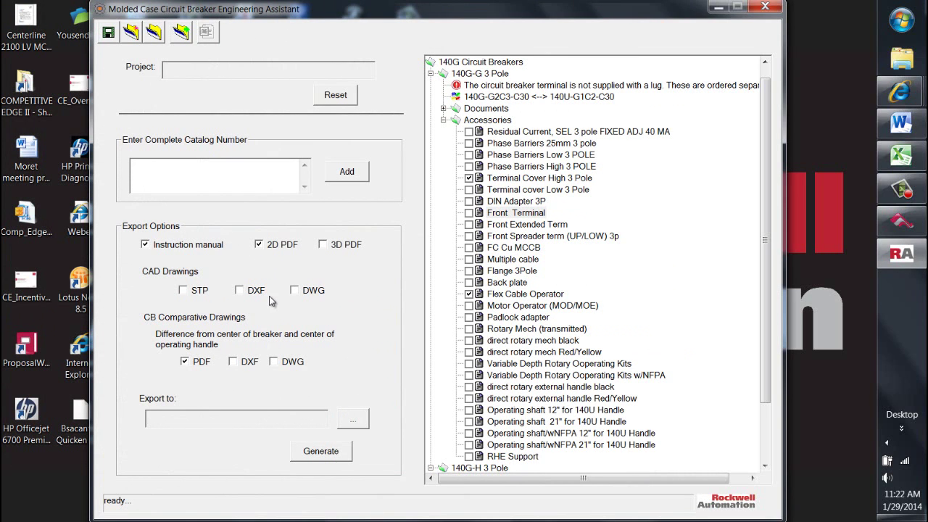
left_click(294, 290)
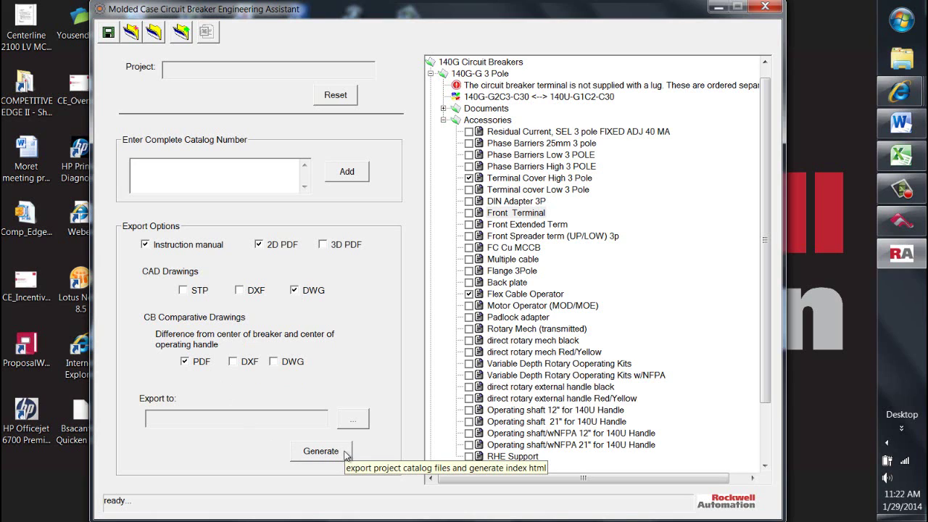
left_click(331, 454)
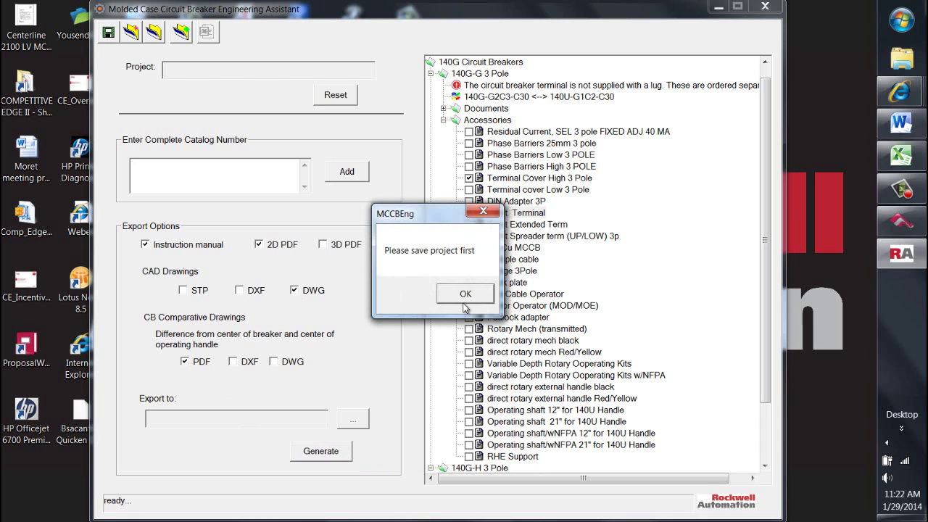
Step: Save the project as EATdemo on the Desktop to start the export
left_click(466, 294)
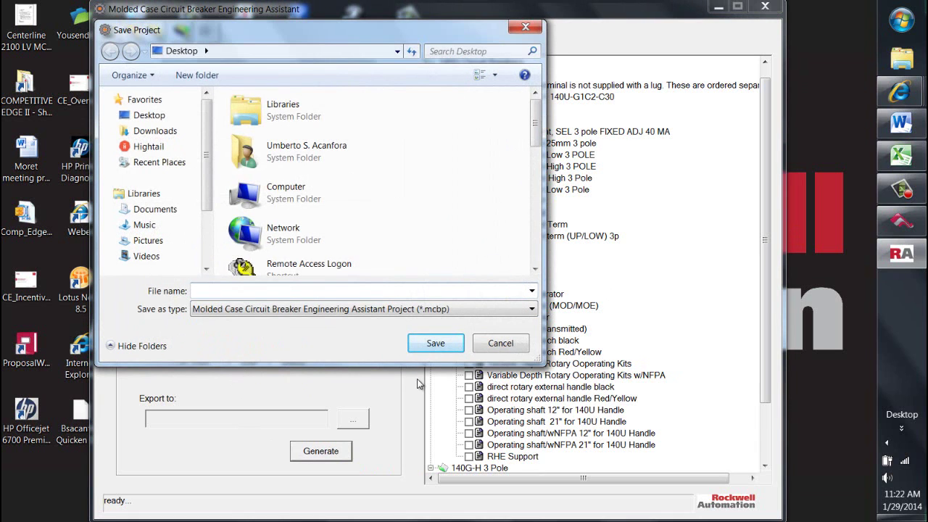
left_click(264, 293)
type("EAT")
type("demo")
left_click(164, 120)
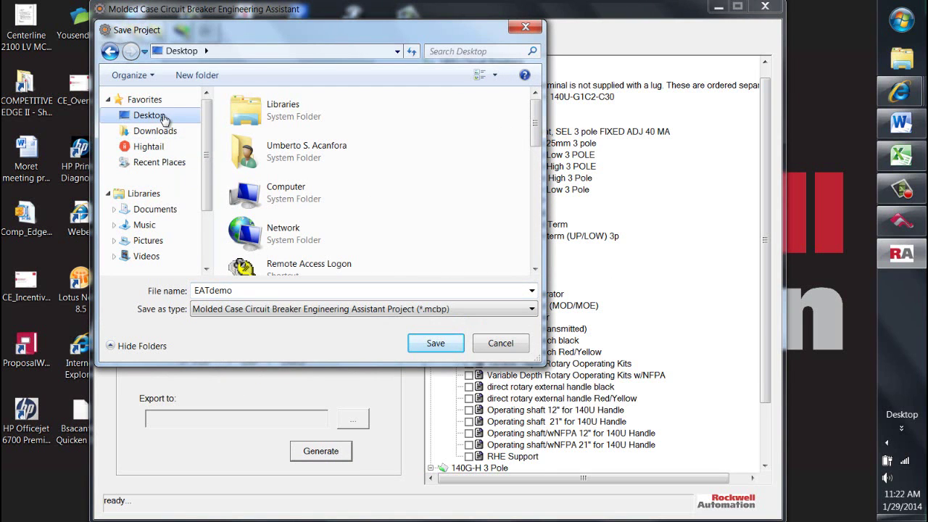
left_click(436, 344)
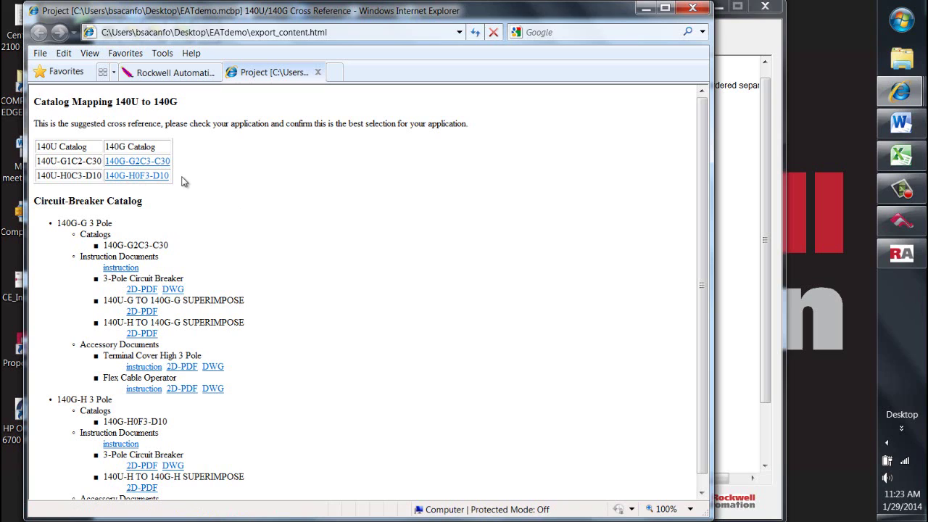
Step: View the Terminal Cover High 3 Pole 2D-PDF drawing, then close the browser window
left_click(181, 370)
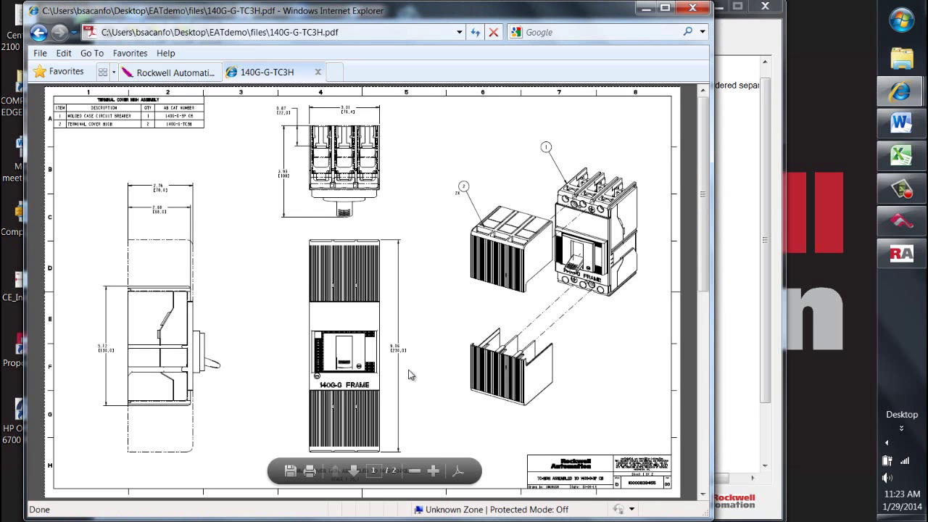
left_click(693, 8)
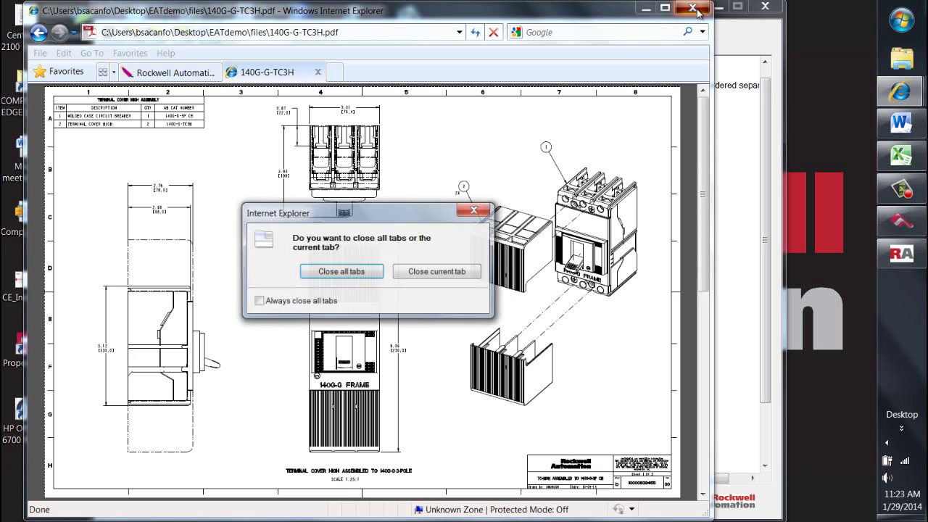
Step: Close only the drawing's tab, returning to the EATdemo project
left_click(438, 271)
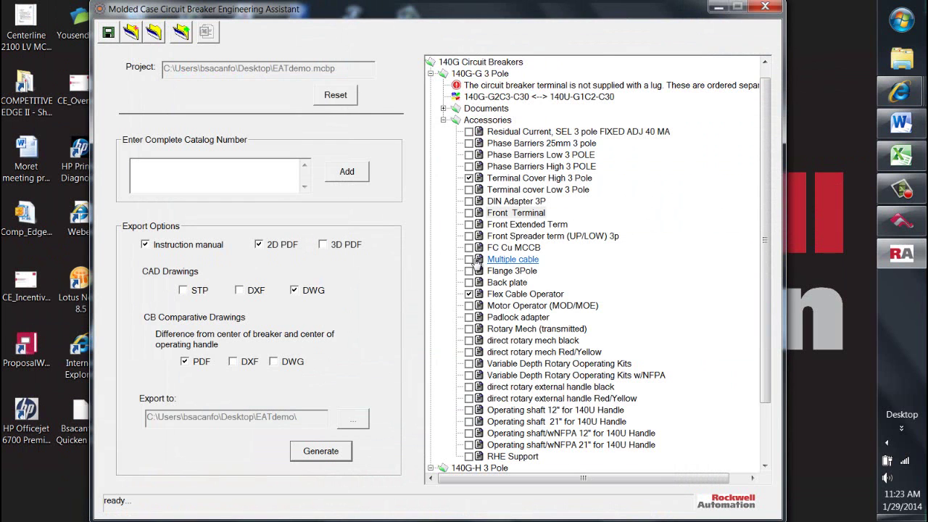